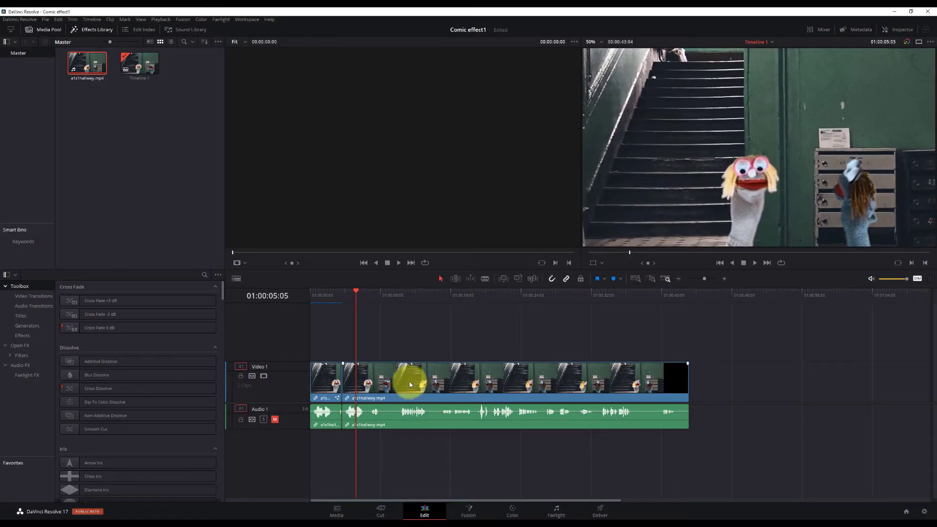
Convert the longer second clip on Video 1 into a Fusion clip and open it on the Fusion page.
right_click(409, 384)
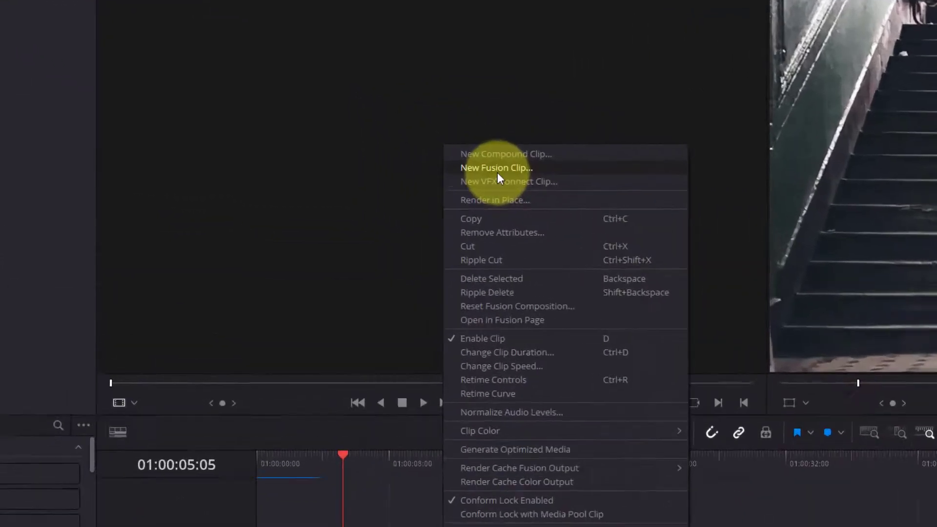
click(509, 178)
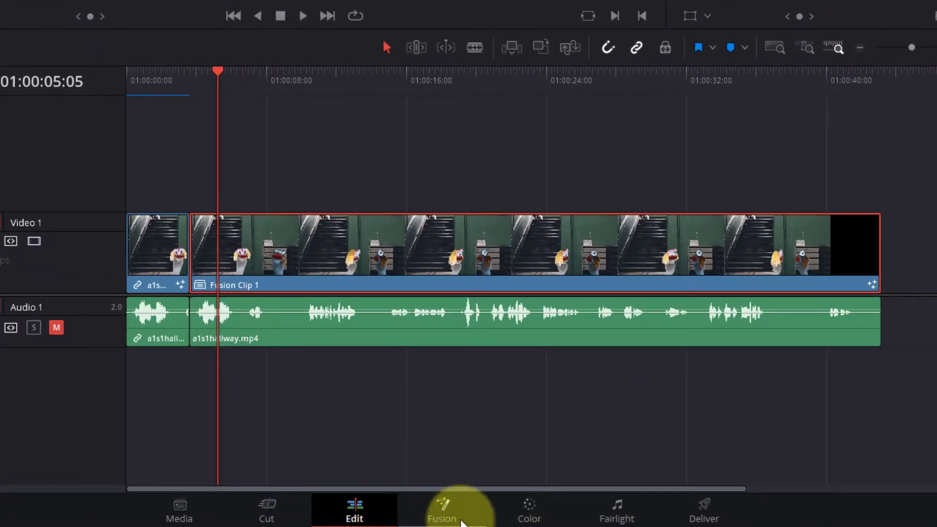
click(453, 520)
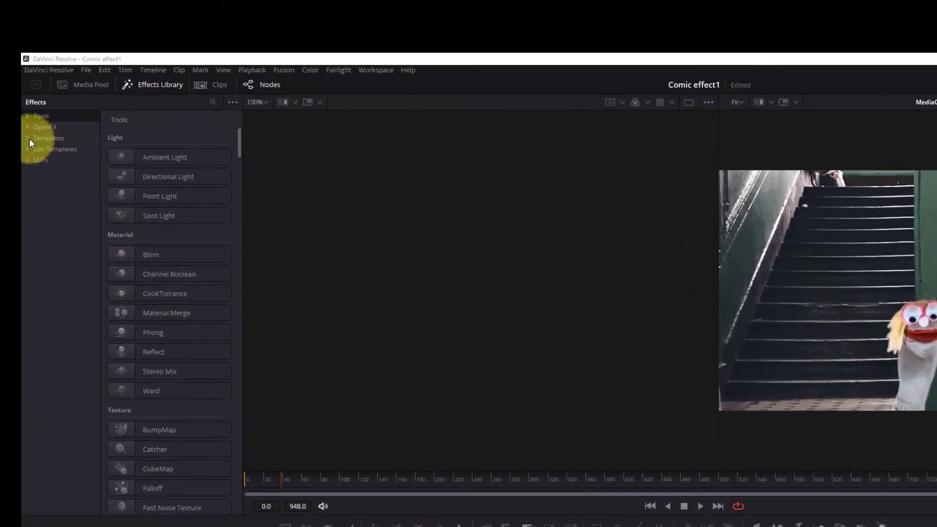
Add the Posterize look template to the node chain between BrightnessContrast1 and MediaOut1.
click(24, 94)
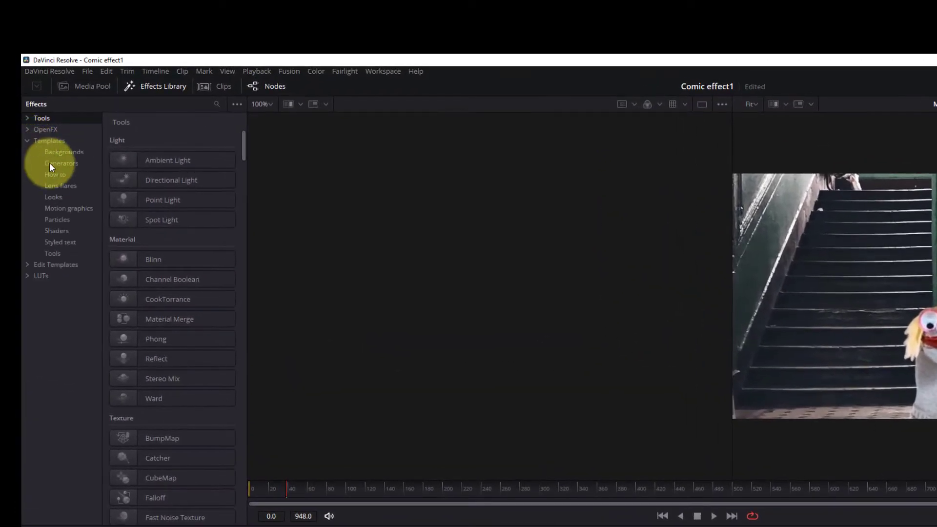
click(55, 197)
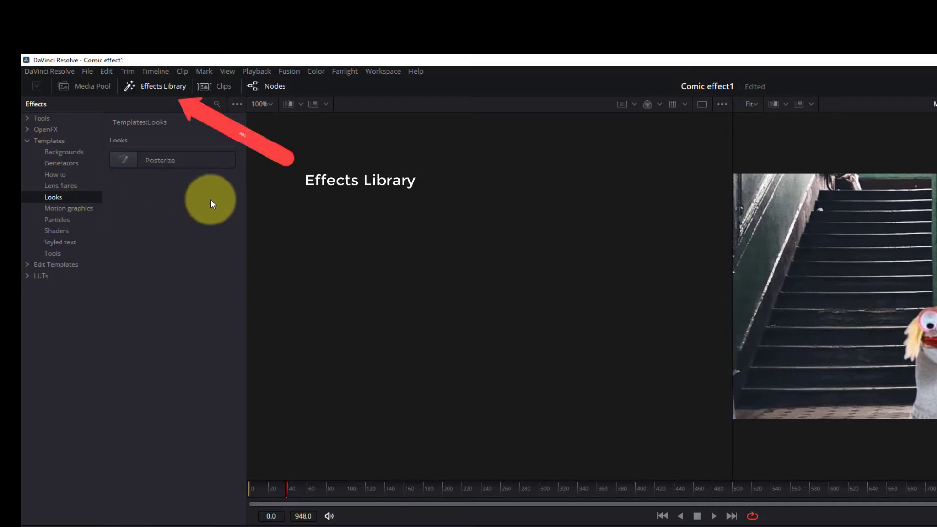
drag(150, 164, 194, 261)
drag(246, 424, 227, 435)
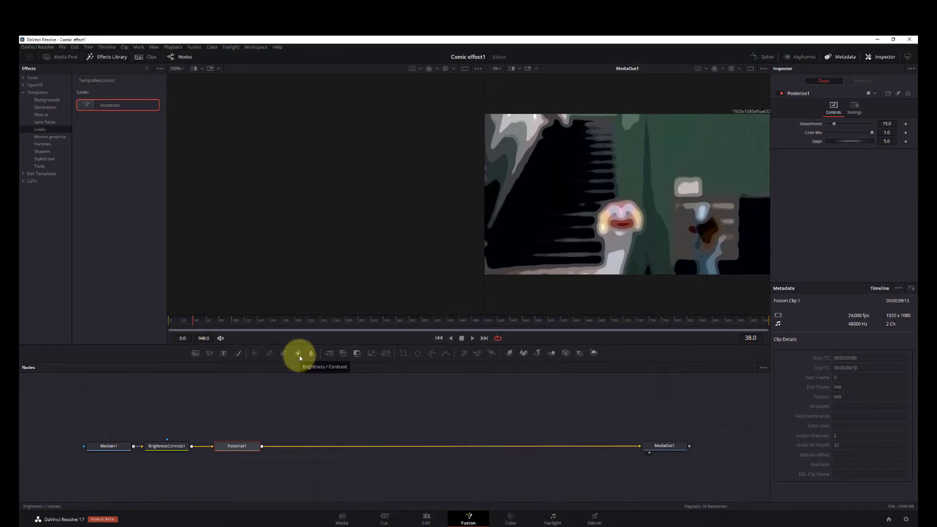
Add a Brightness/Contrast node followed by a Merge node after Posterize1 in the main chain.
click(299, 355)
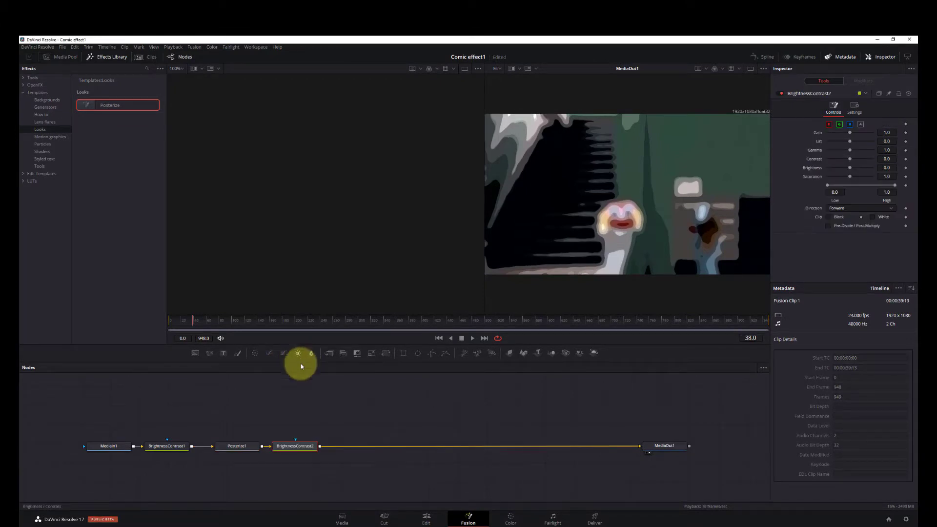
click(330, 355)
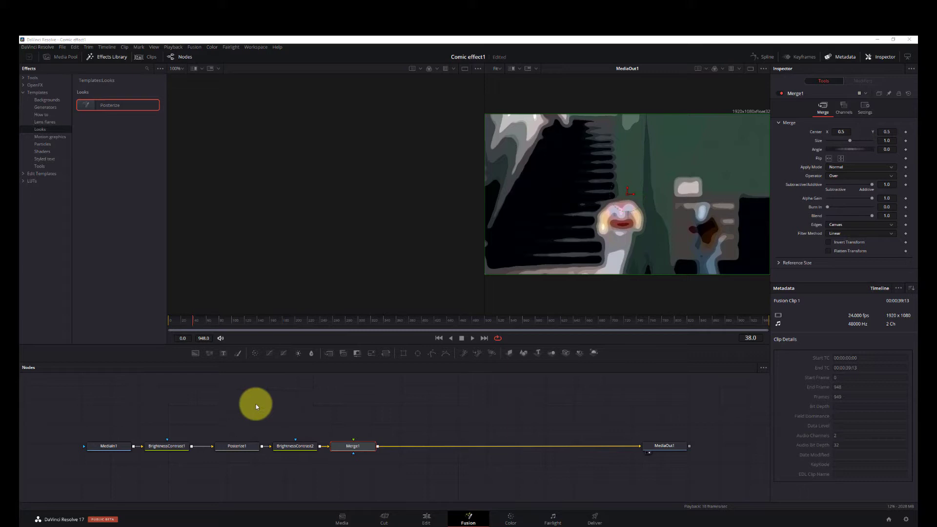
Add an unconnected Edge Detect node and place it above the BrightnessContrast1 node.
click(408, 386)
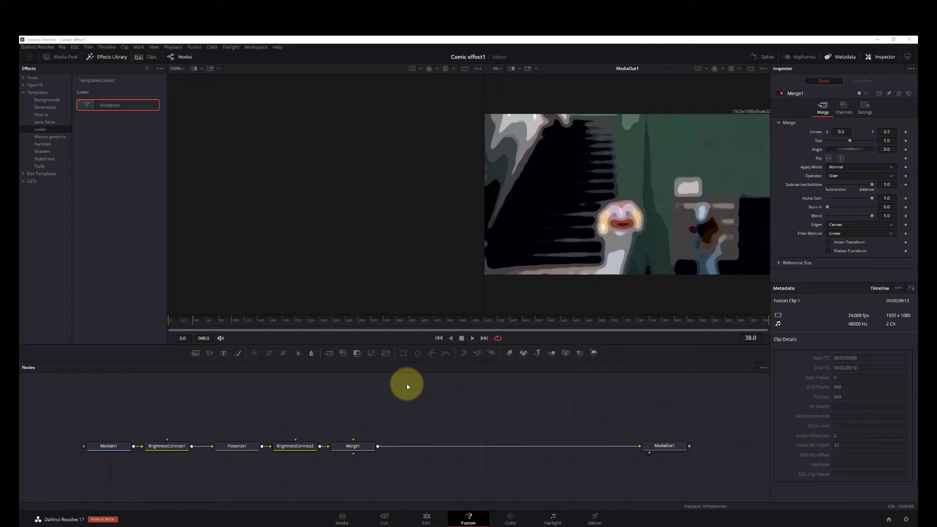
key(shift+space)
text(edge)
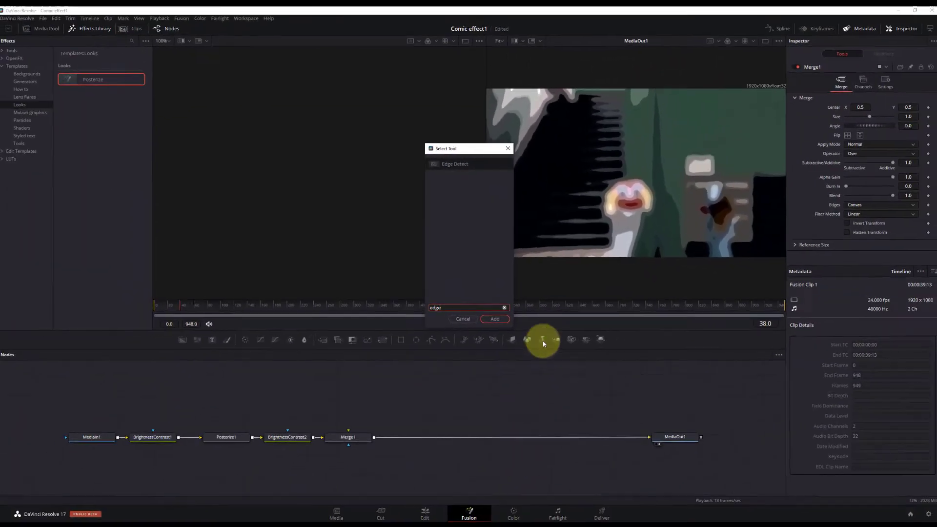
click(494, 318)
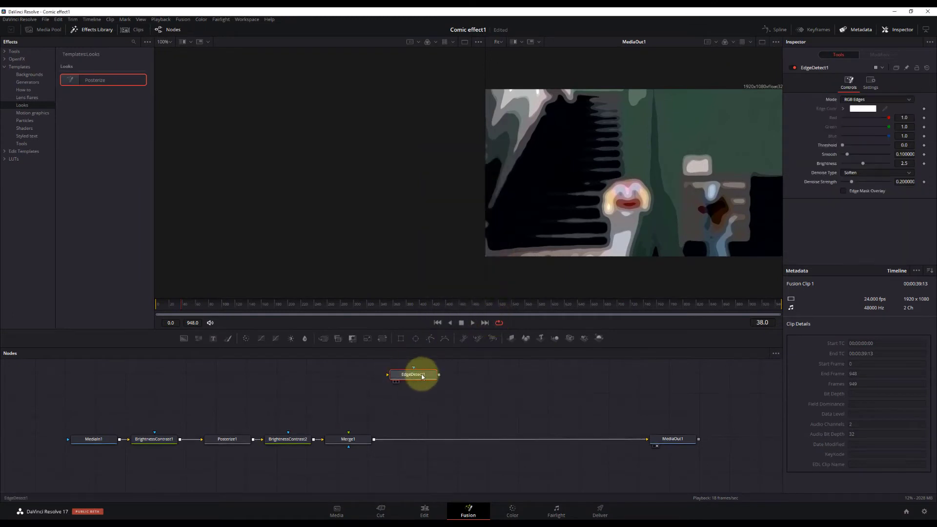
click(171, 392)
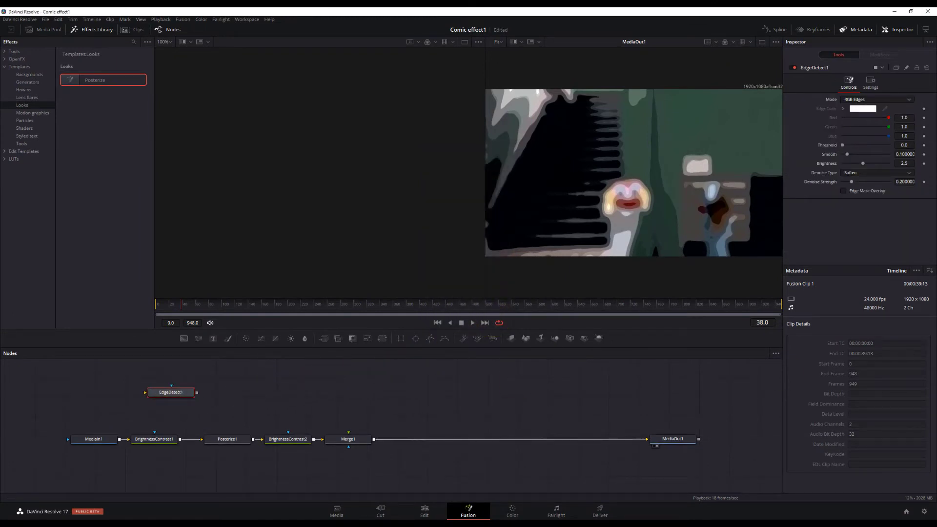
Add a Luma Keyer node connected after the Edge Detect node.
click(618, 406)
key(shift+space)
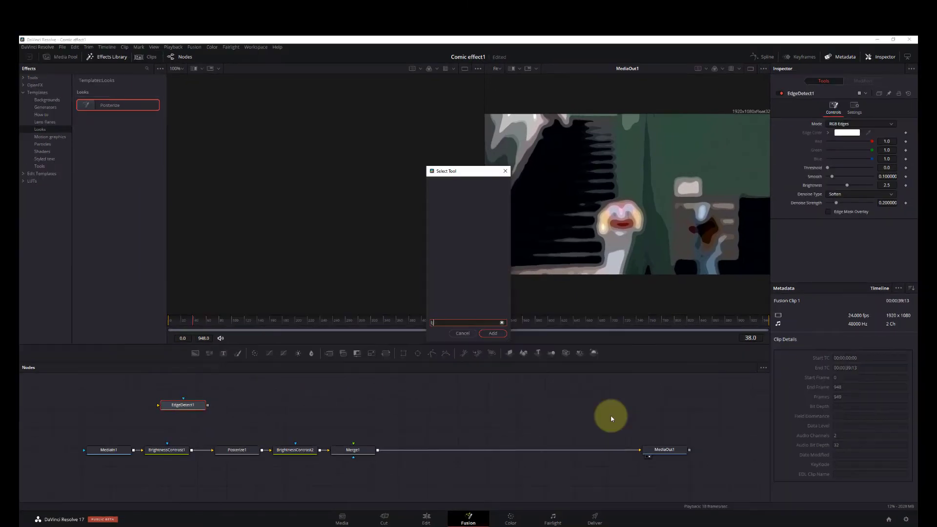
text(l;)
key(BackSpace)
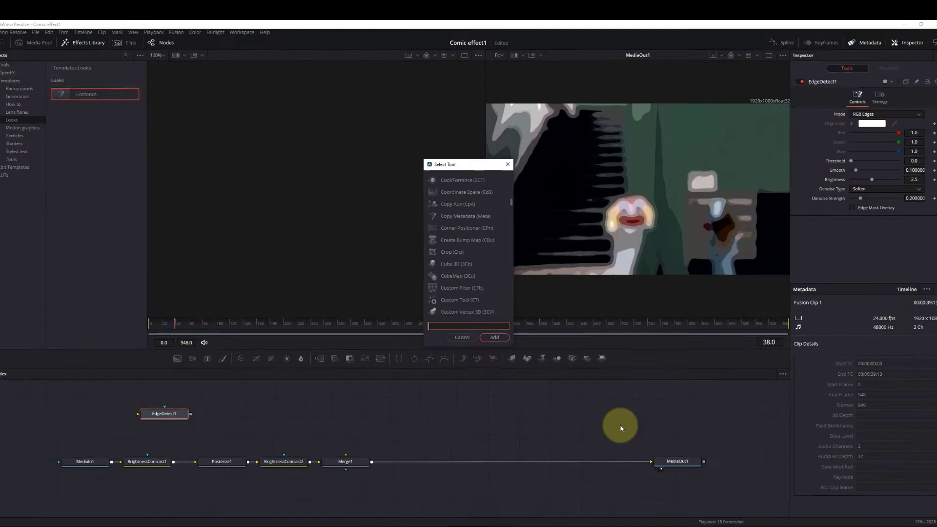
text(um)
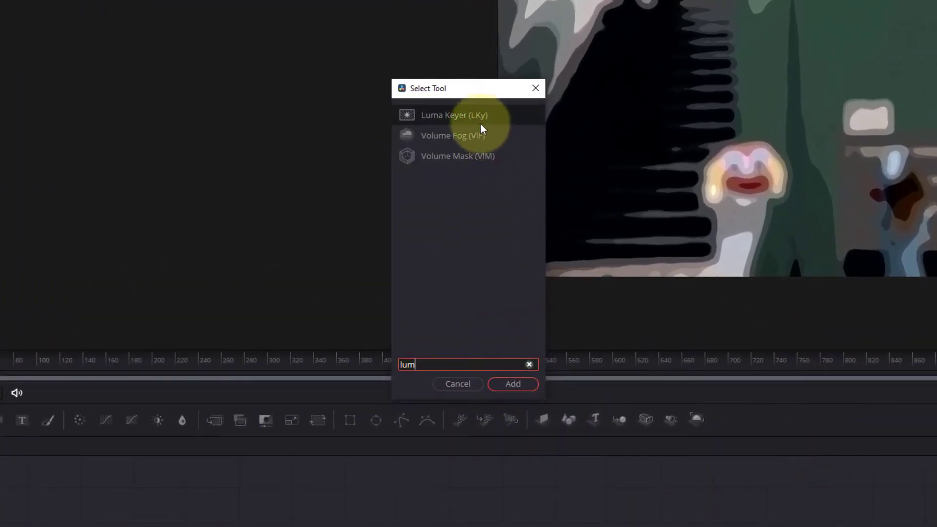
click(481, 116)
click(503, 384)
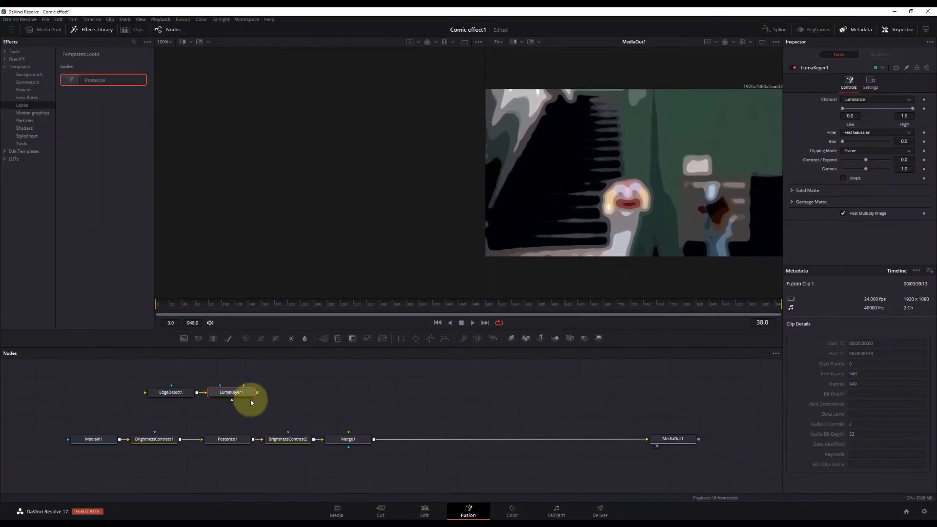
Add an unconnected Invert Color node and place it in the upper row beyond the Luma Keyer.
click(358, 404)
key(shift+space)
text(inv)
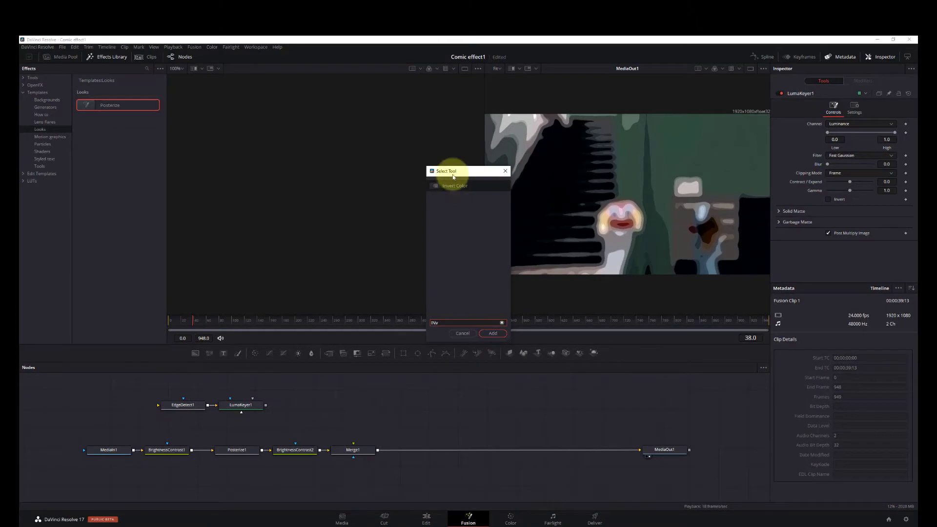
click(456, 186)
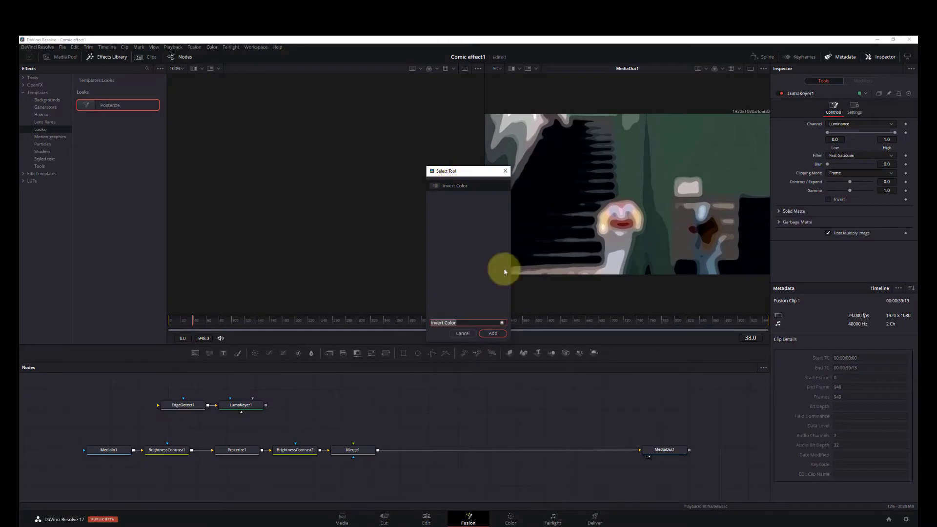
click(493, 334)
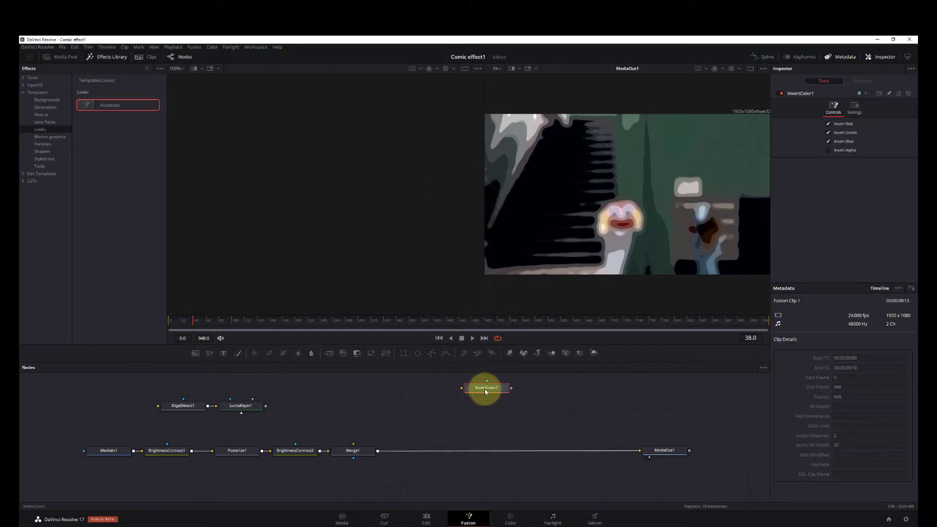
drag(486, 392, 369, 409)
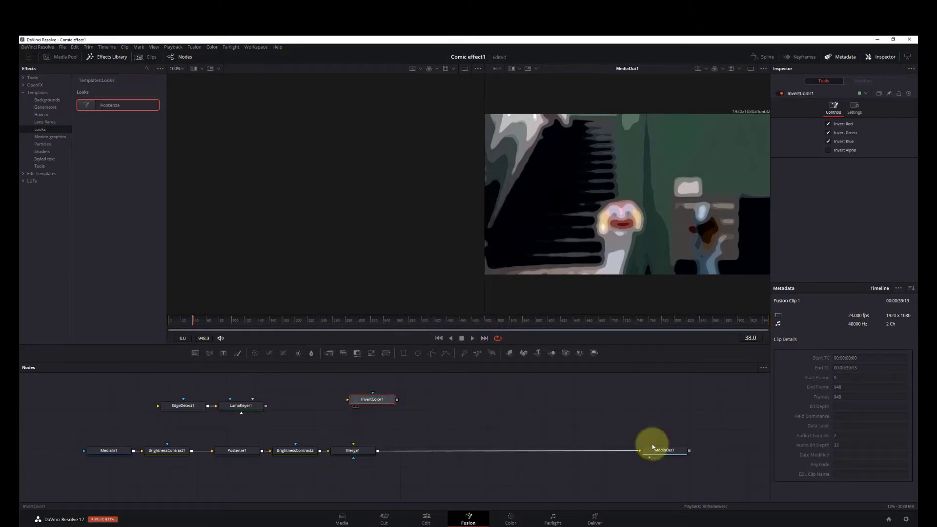
Add a Brightness/Contrast node after Invert Color, space out the nodes, and connect its output to Merge1's foreground input.
click(299, 353)
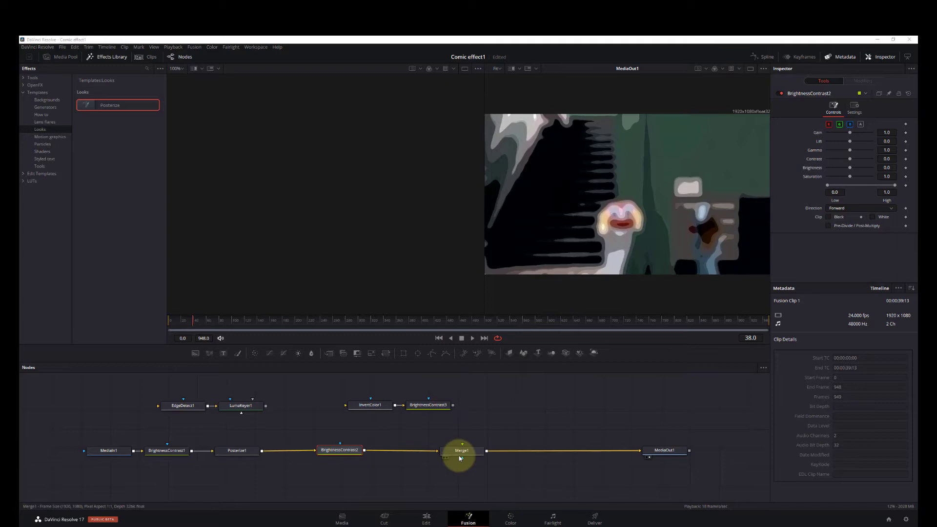
drag(391, 404, 334, 408)
drag(458, 448, 497, 452)
click(497, 452)
drag(454, 407, 497, 445)
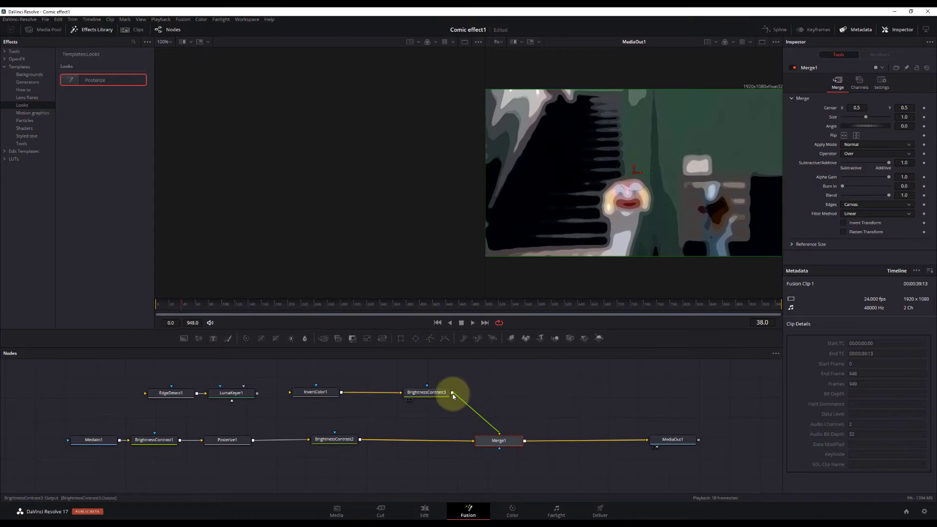
Connect MediaIn1's output to the Edge Detect node and set its mode to Grayscale Edges.
drag(112, 439, 162, 408)
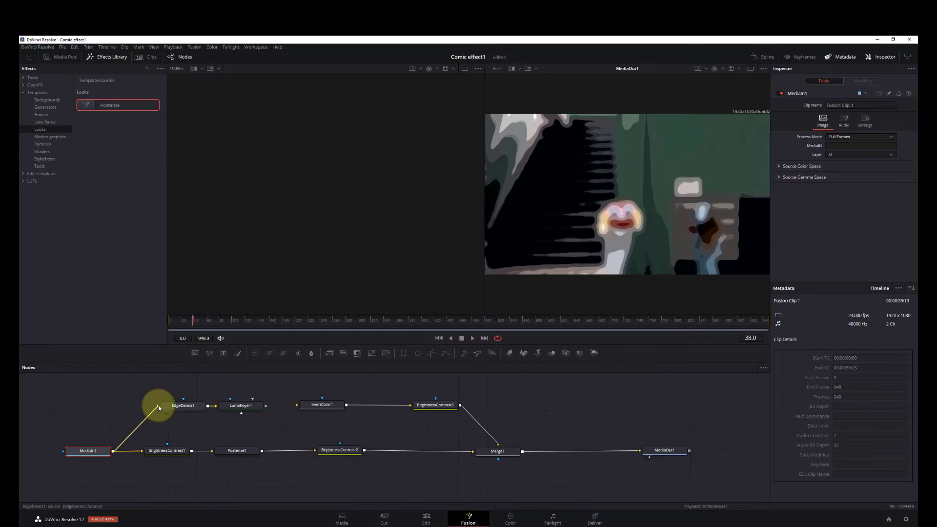
click(182, 413)
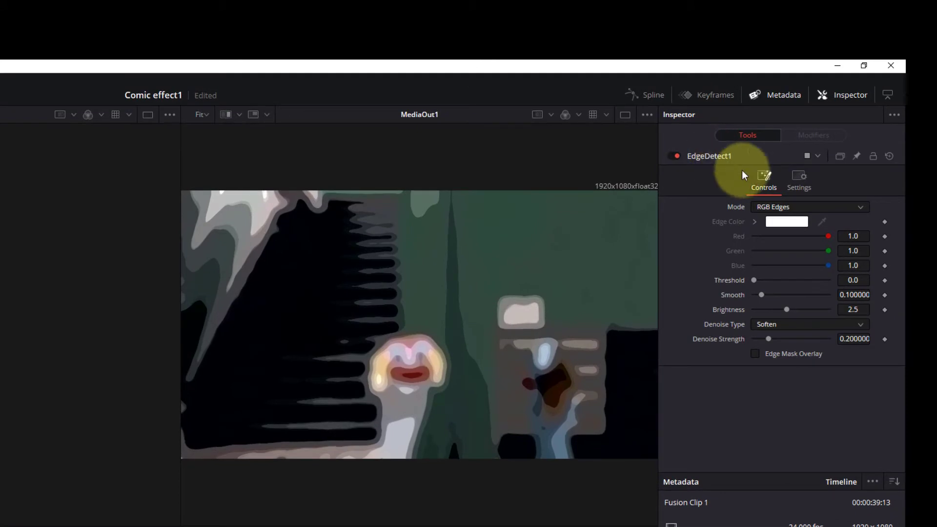
click(788, 205)
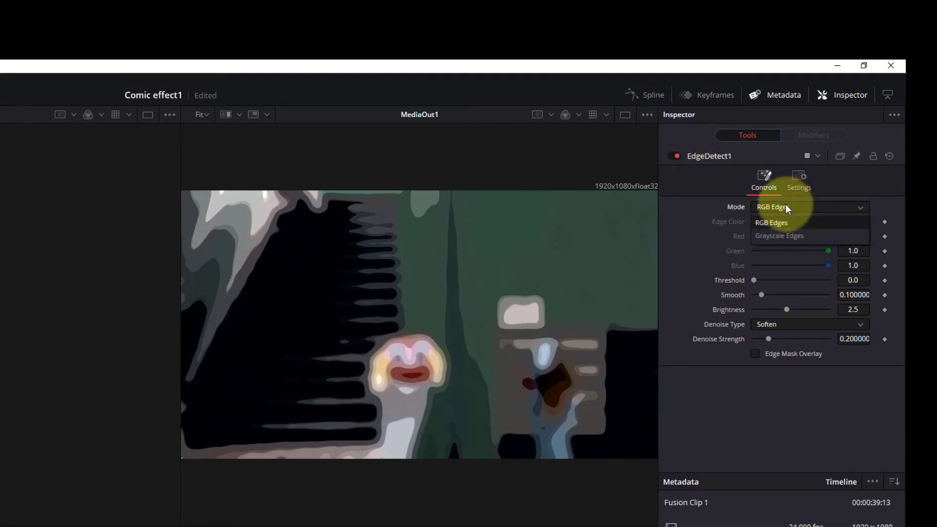
click(780, 234)
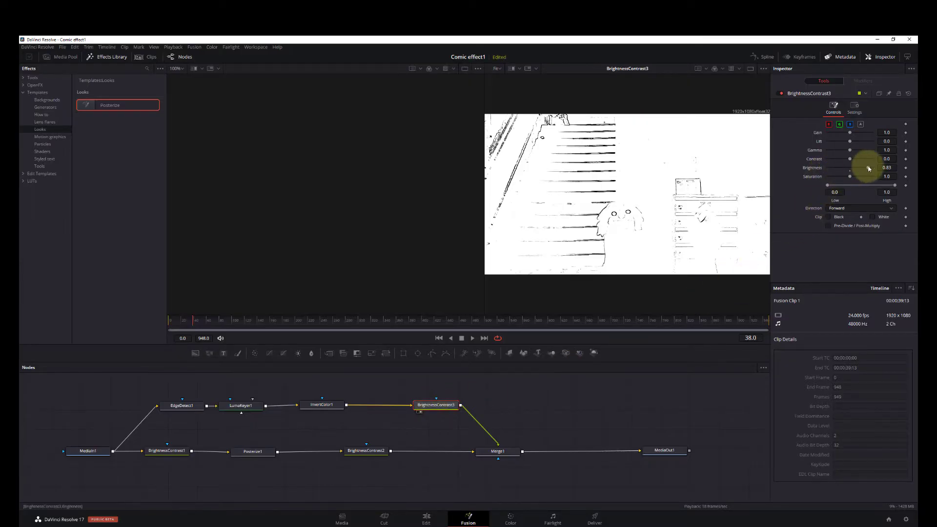
Try a different brightness on the Brightness/Contrast node that follows Invert Color.
drag(869, 167, 857, 169)
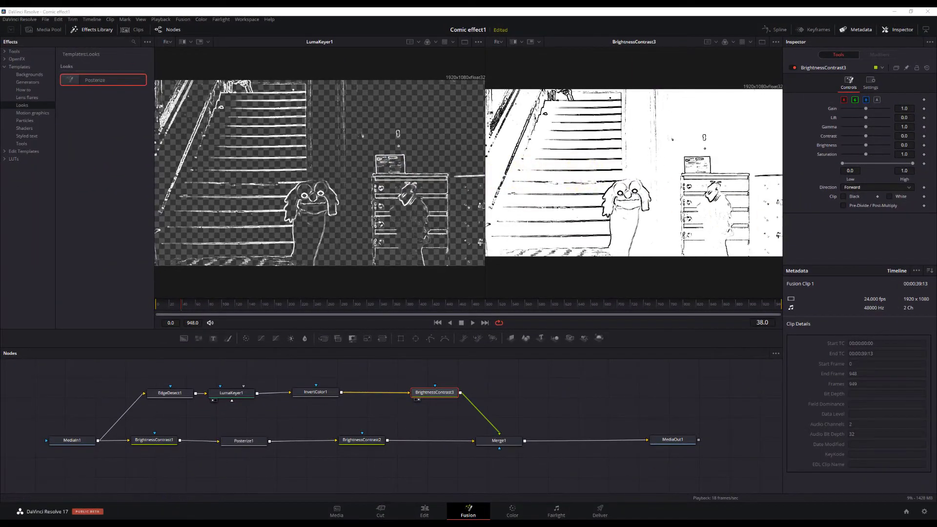
Adjust the Luma Keyer's Blur and Contract/Expand values to refine the outline strokes.
click(232, 393)
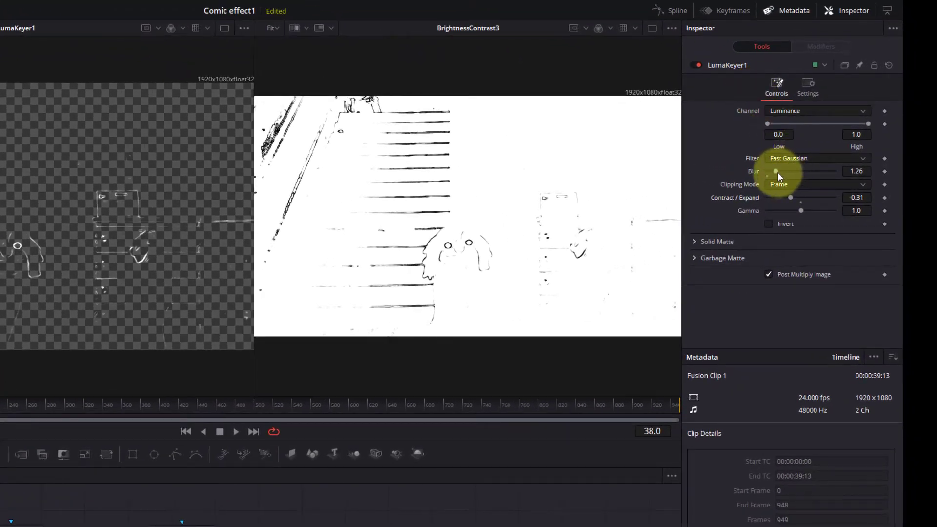
drag(778, 172, 815, 216)
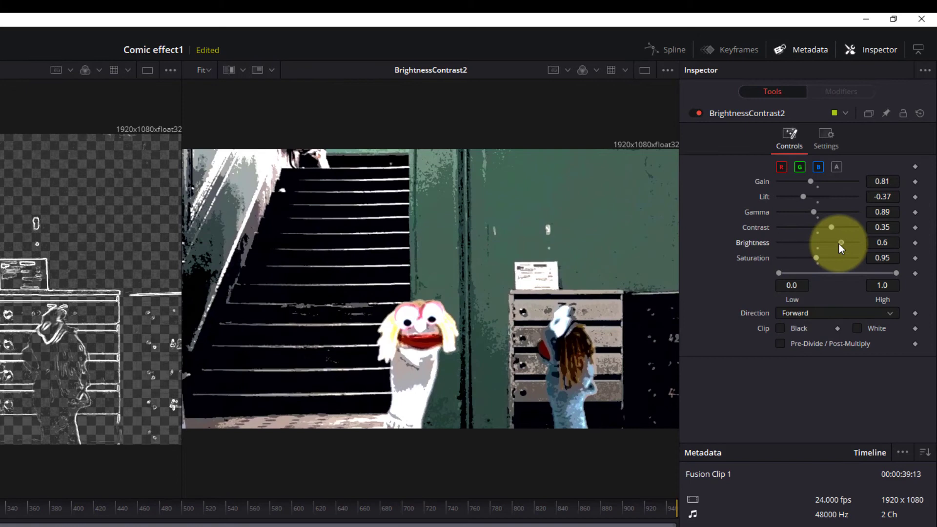
Set the brightness of BrightnessContrast2, the node after Posterize, to 0.44.
drag(839, 244, 833, 244)
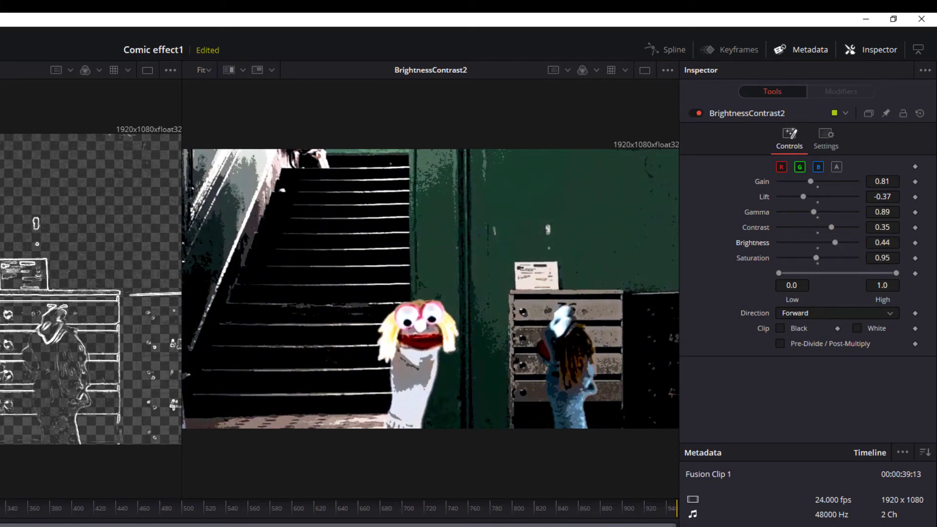